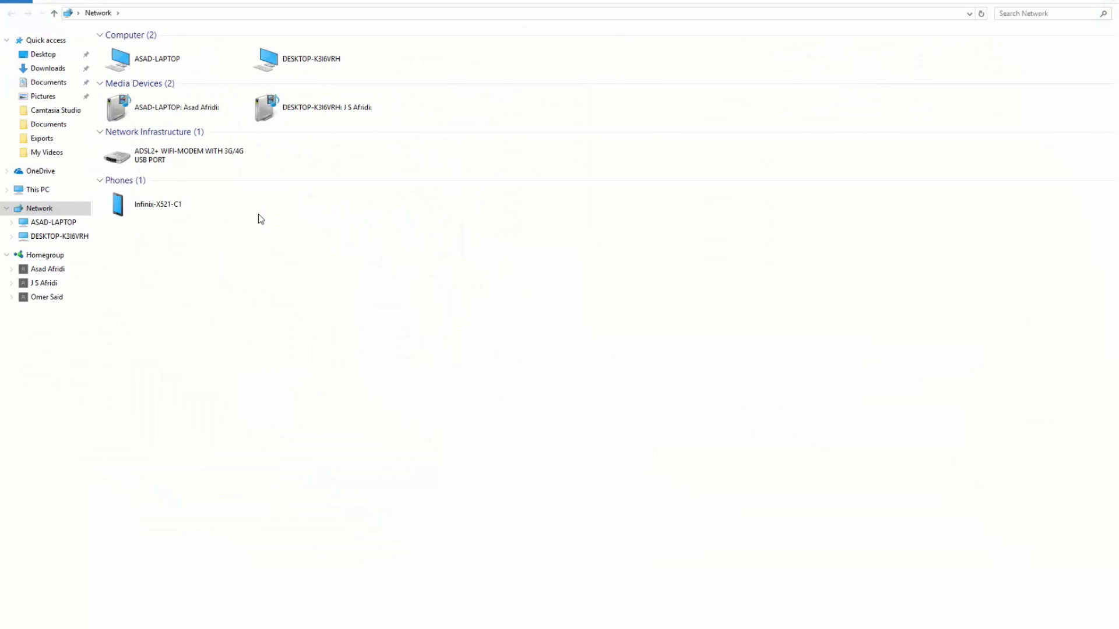
Try the Softwares share on ASAD-LAPTOP, dismiss the access-denied error, and close Explorer.
{"action": "double_click", "coordinate": [156, 61]}
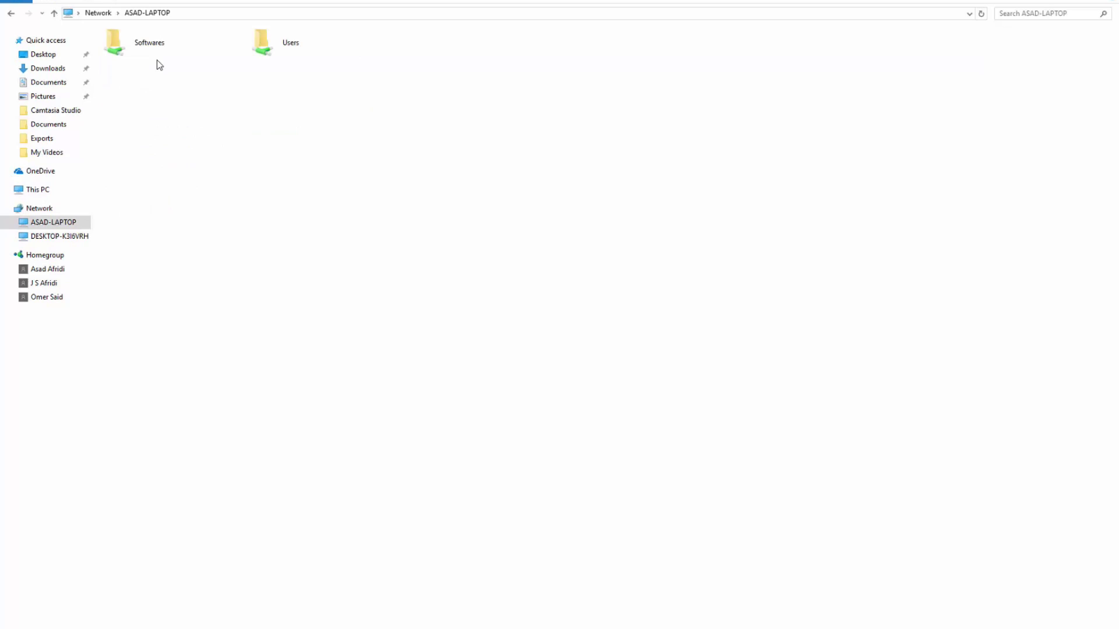
{"action": "double_click", "coordinate": [147, 52]}
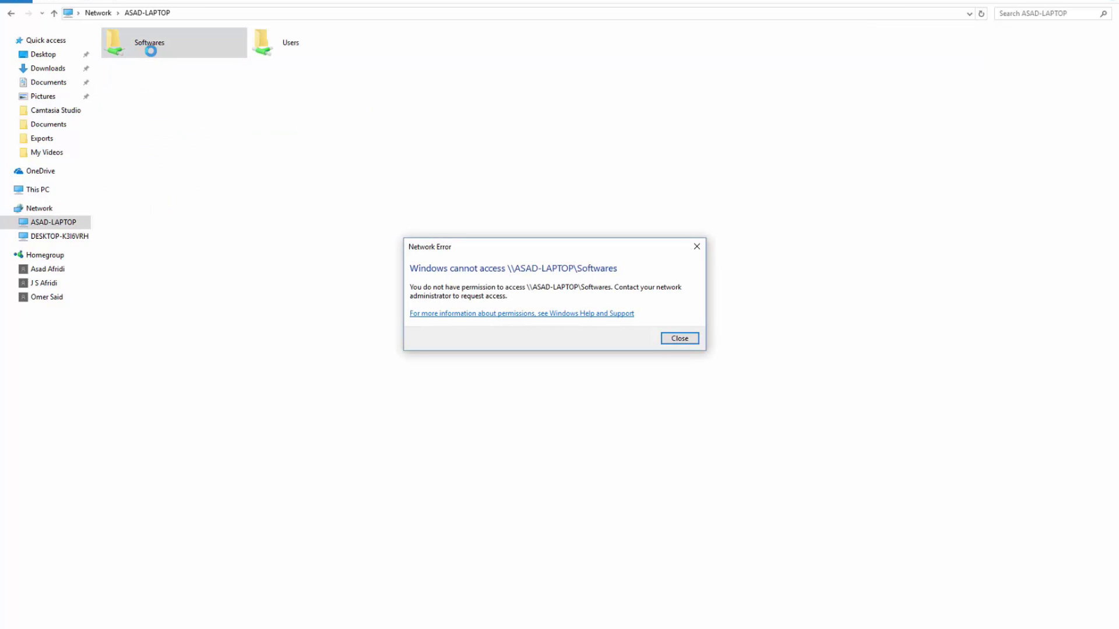
{"action": "left_click", "coordinate": [676, 339]}
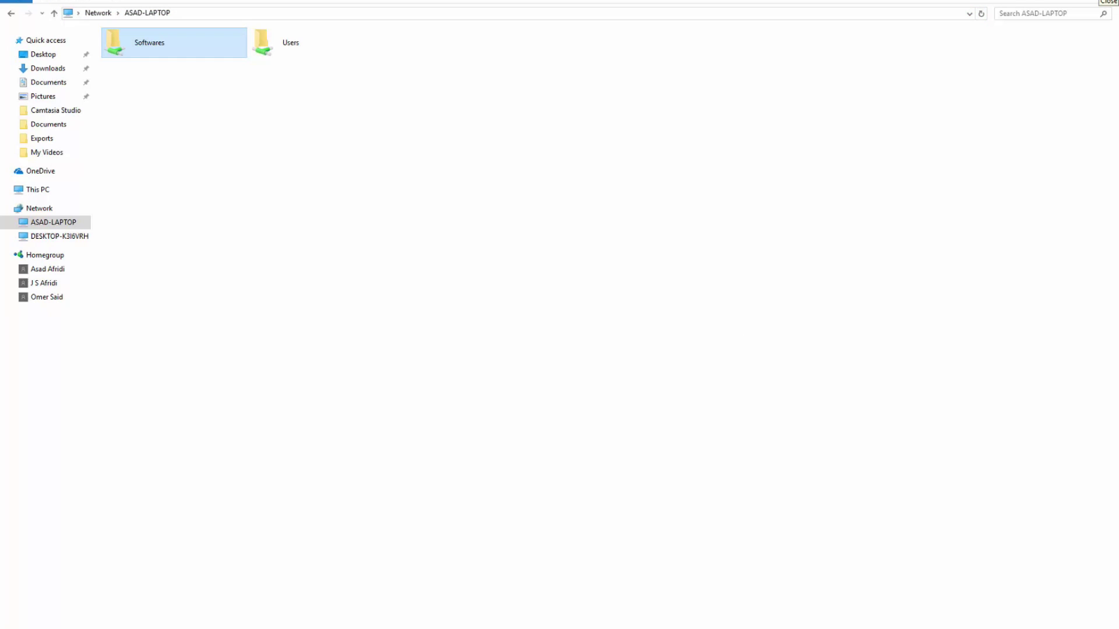
{"action": "left_click", "coordinate": [1108, 2]}
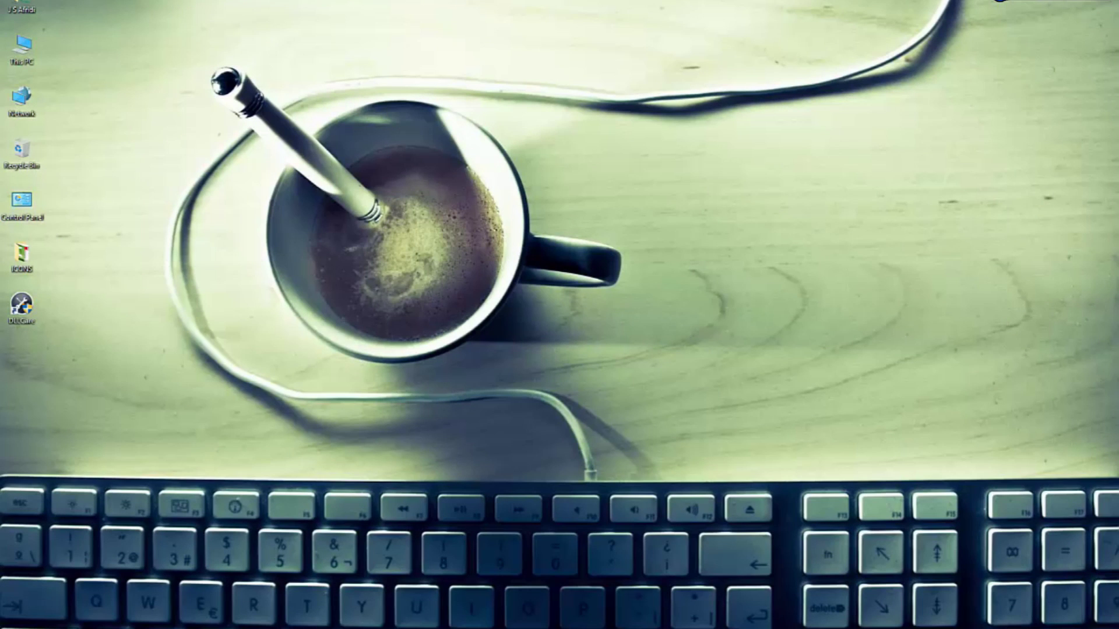
Launch regedit from the Run prompt in the Win+X menu.
{"action": "key", "text": "super+x"}
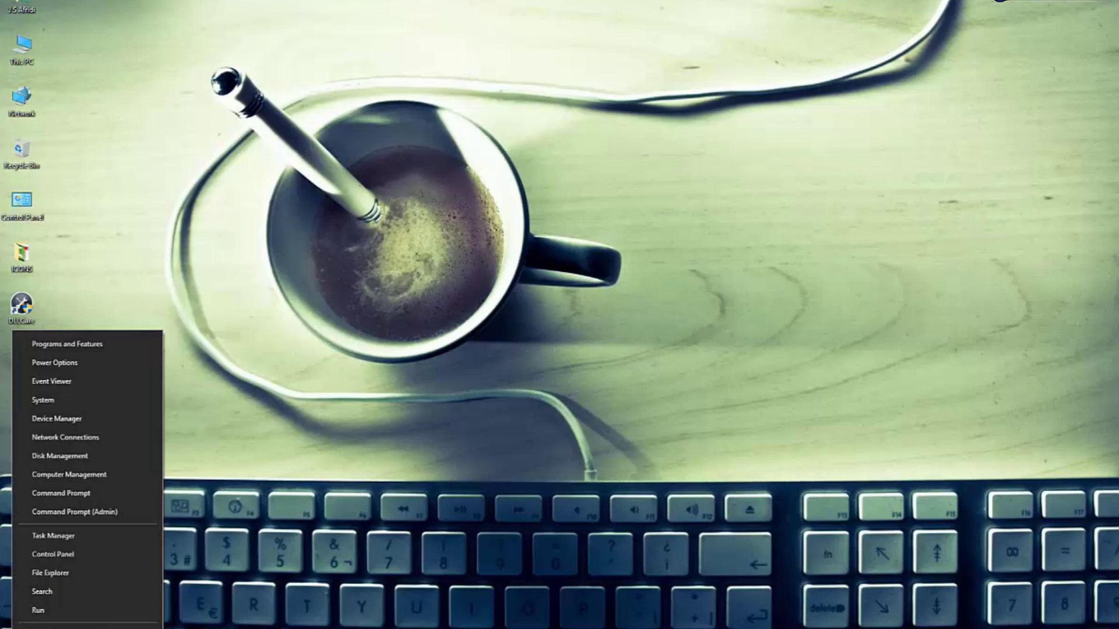
{"action": "left_click", "coordinate": [47, 609]}
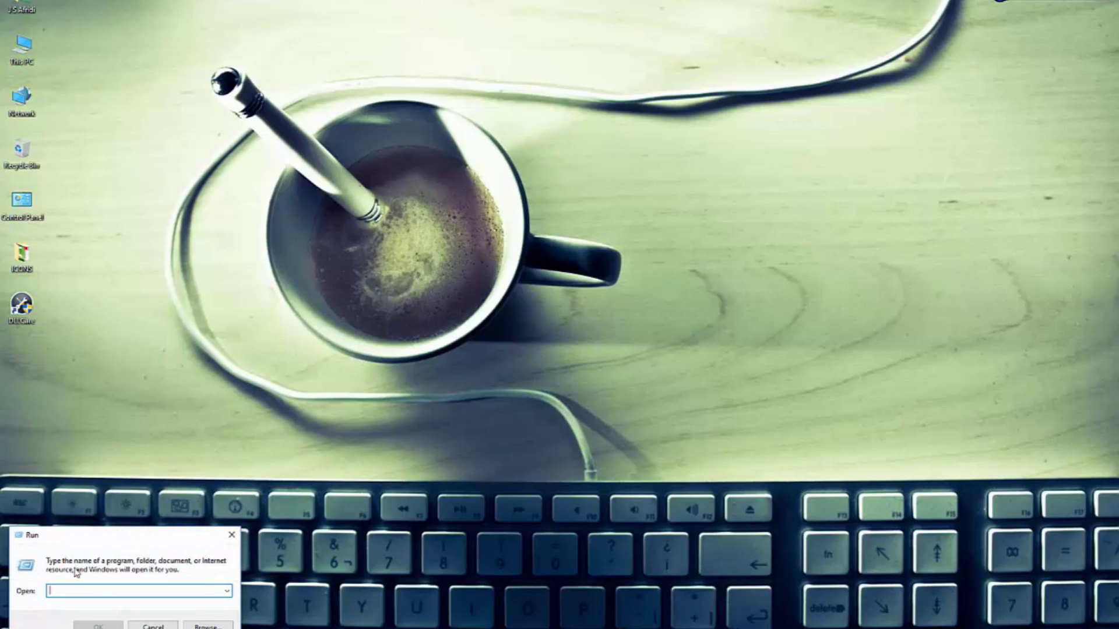
{"action": "type", "text": "regedit"}
{"action": "key", "text": "Return"}
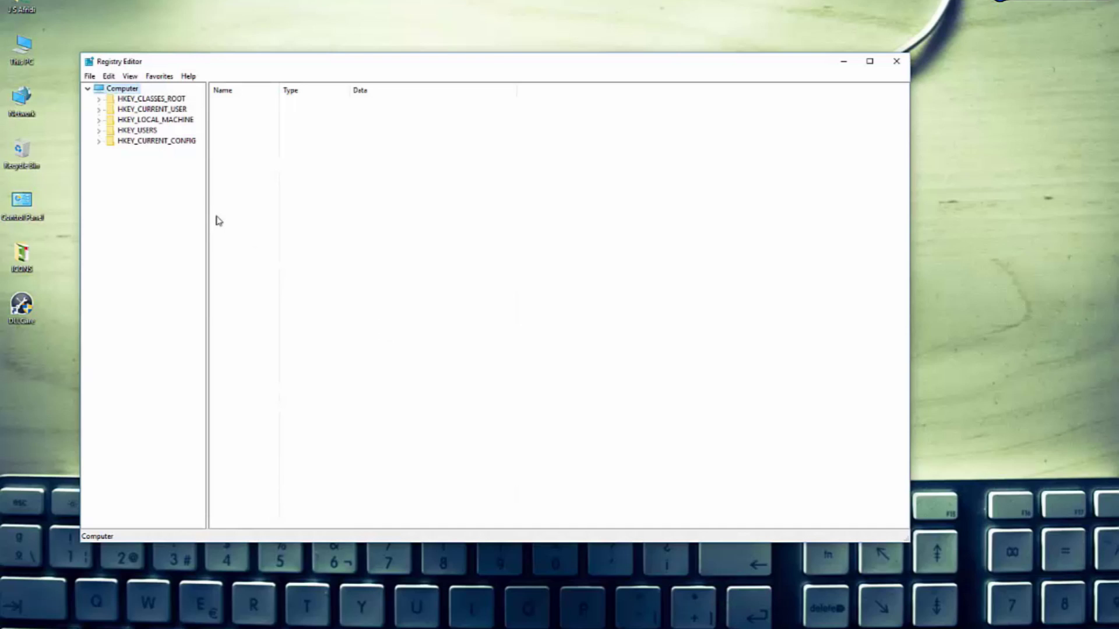
Expand HKEY_LOCAL_MACHINE > SYSTEM and open CurrentControlSet to list its subkeys, including Services.
{"action": "left_click", "coordinate": [99, 121]}
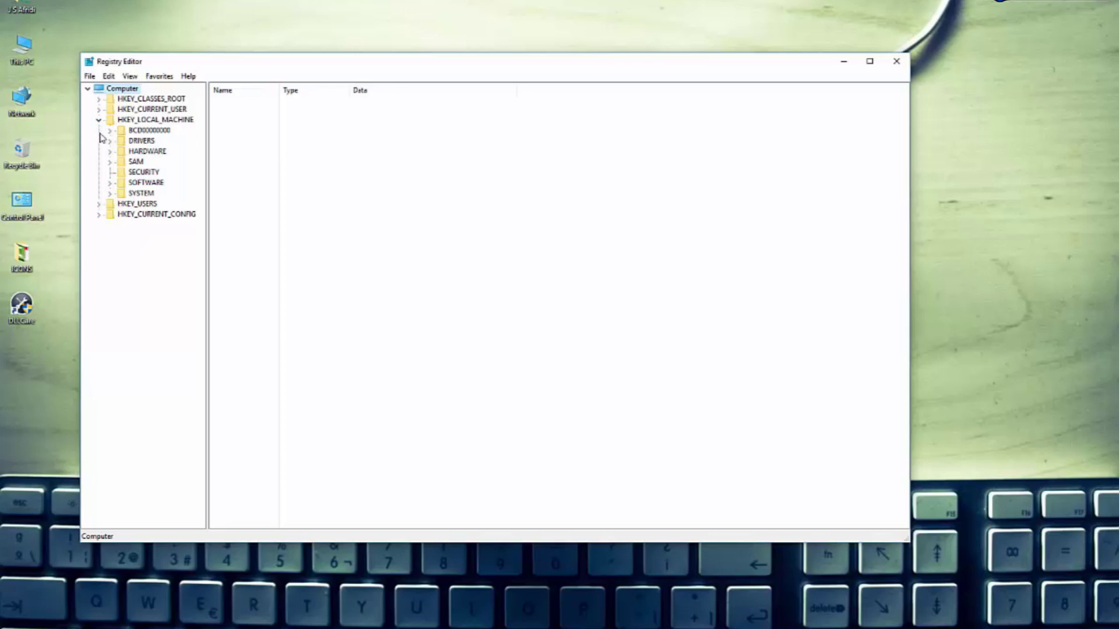
{"action": "left_click", "coordinate": [111, 173]}
{"action": "left_click", "coordinate": [110, 194]}
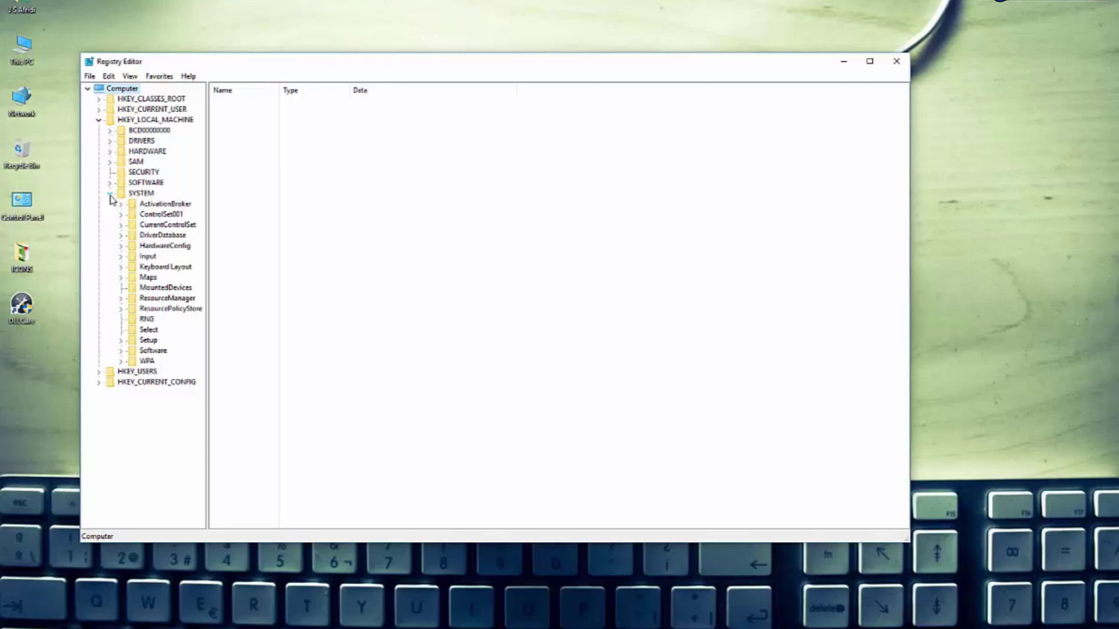
{"action": "double_click", "coordinate": [156, 226]}
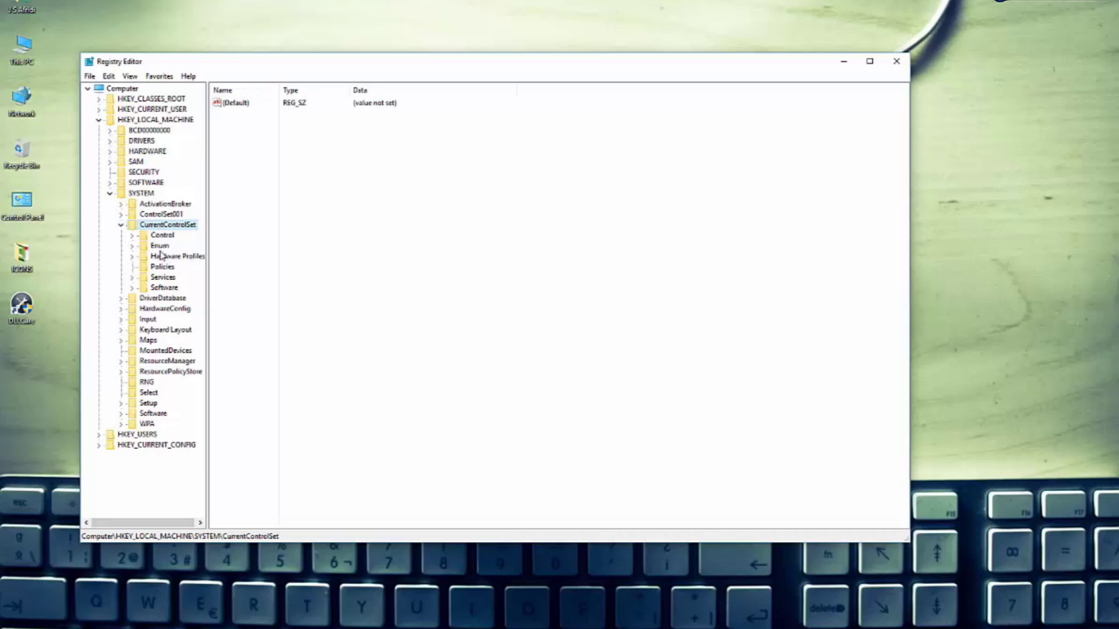
Expand Services, scroll down to LanmanWorkstation, and widen the key tree pane.
{"action": "double_click", "coordinate": [166, 278]}
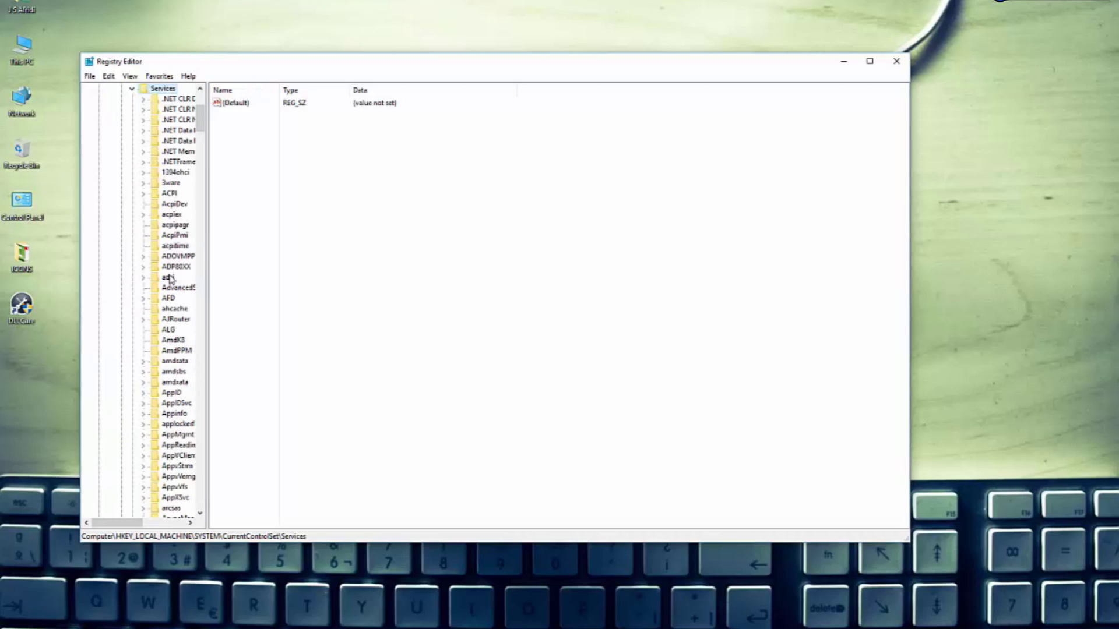
{"action": "scroll", "coordinate": [169, 278], "scroll_direction": "down", "scroll_amount": 15}
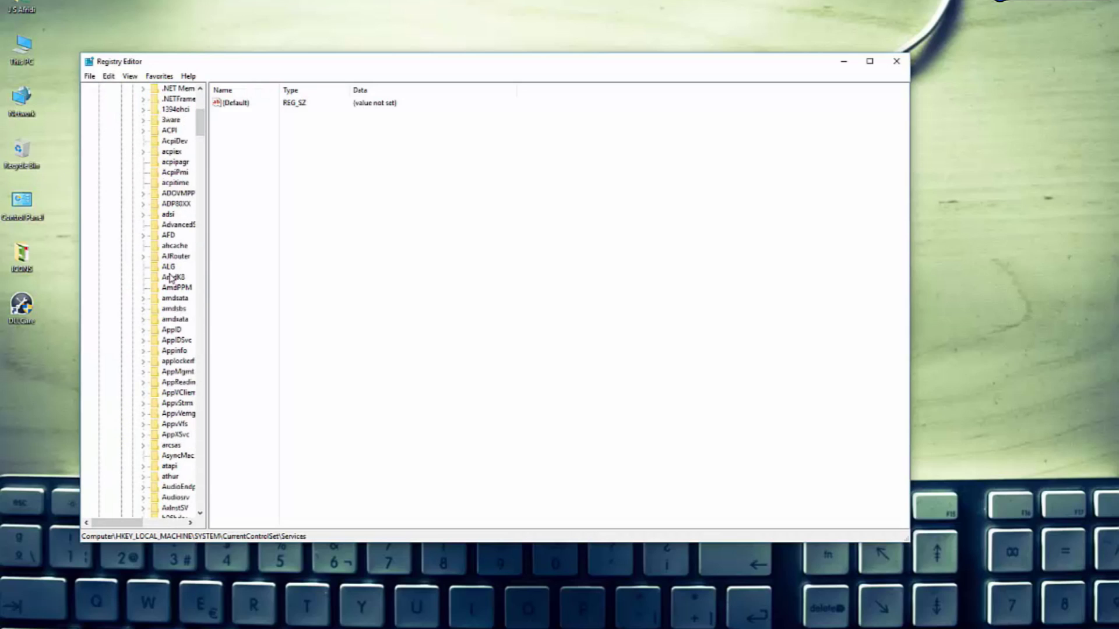
{"action": "scroll", "coordinate": [169, 279], "scroll_direction": "down", "scroll_amount": 16}
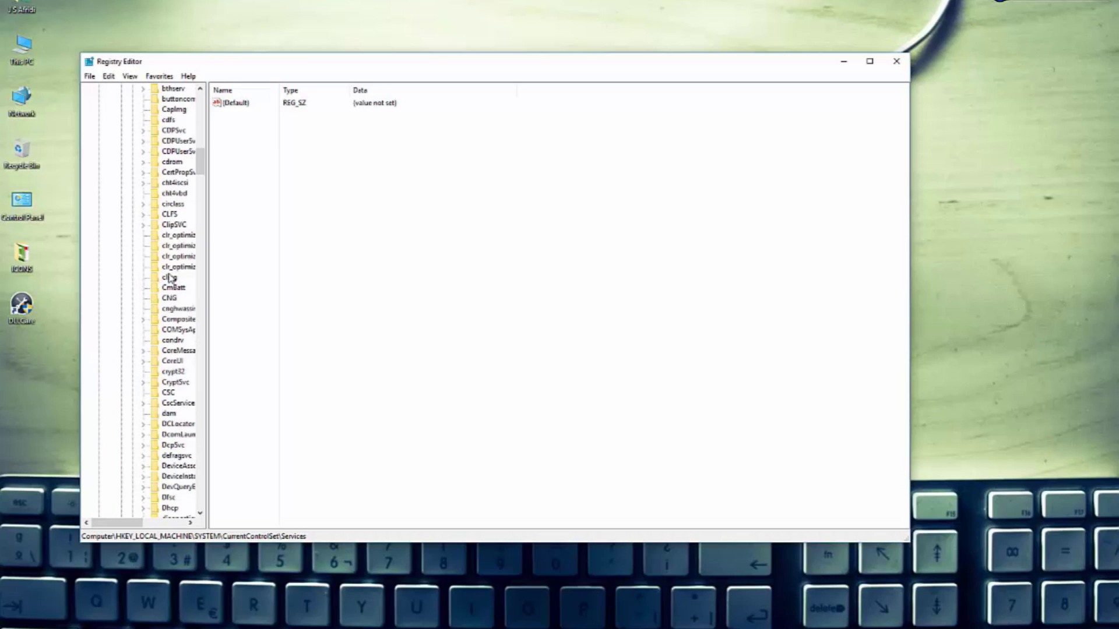
{"action": "scroll", "coordinate": [169, 278], "scroll_direction": "down", "scroll_amount": 18}
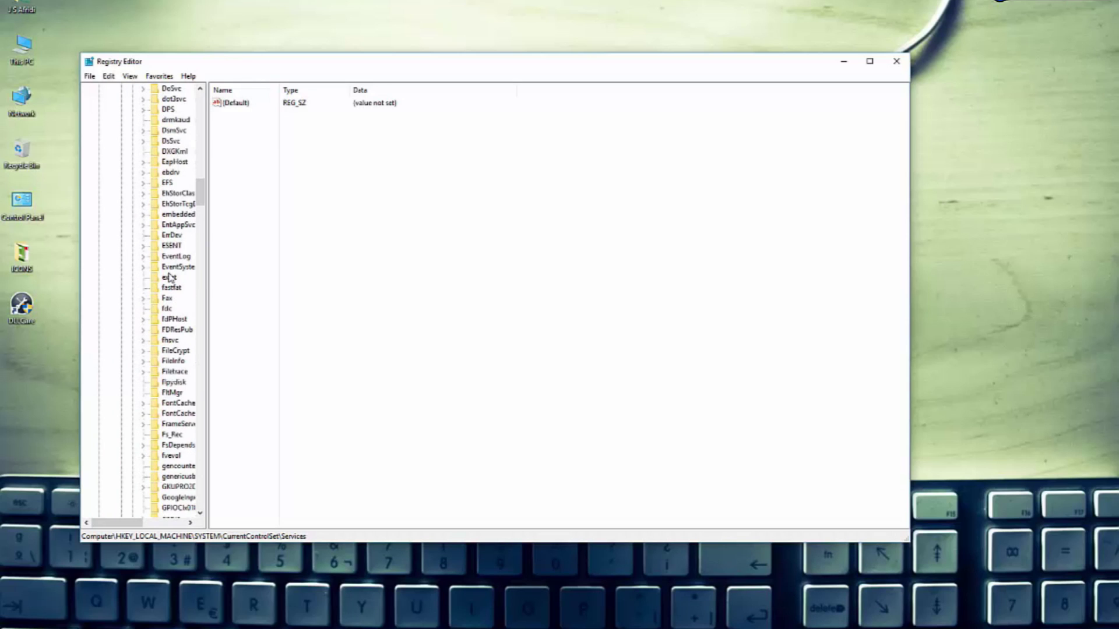
{"action": "scroll", "coordinate": [169, 278], "scroll_direction": "down", "scroll_amount": 12}
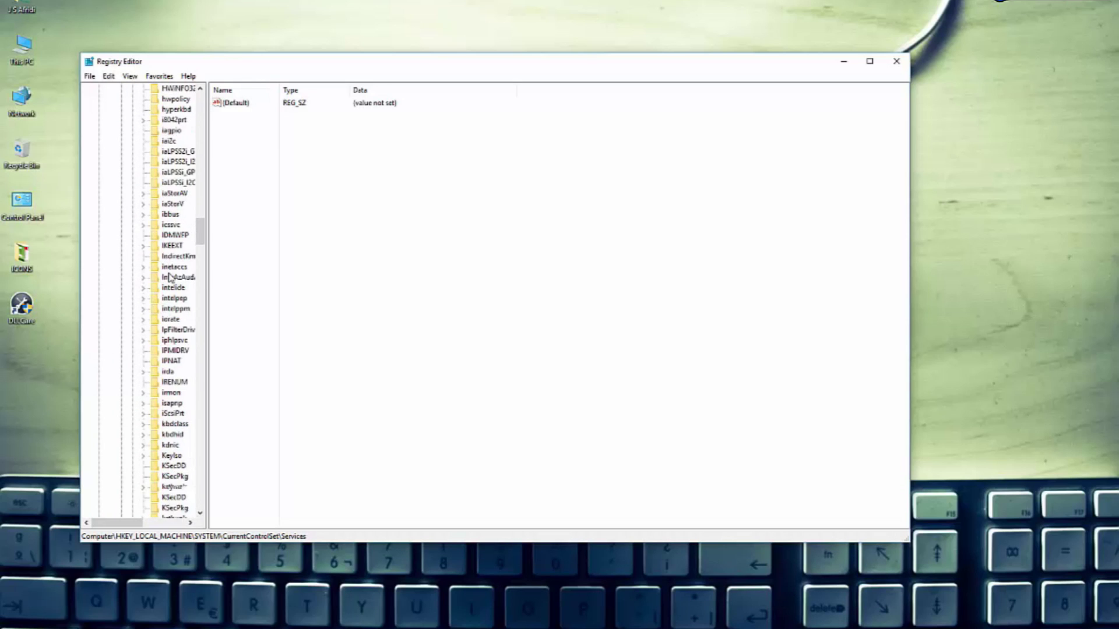
{"action": "scroll", "coordinate": [169, 278], "scroll_direction": "down", "scroll_amount": 3}
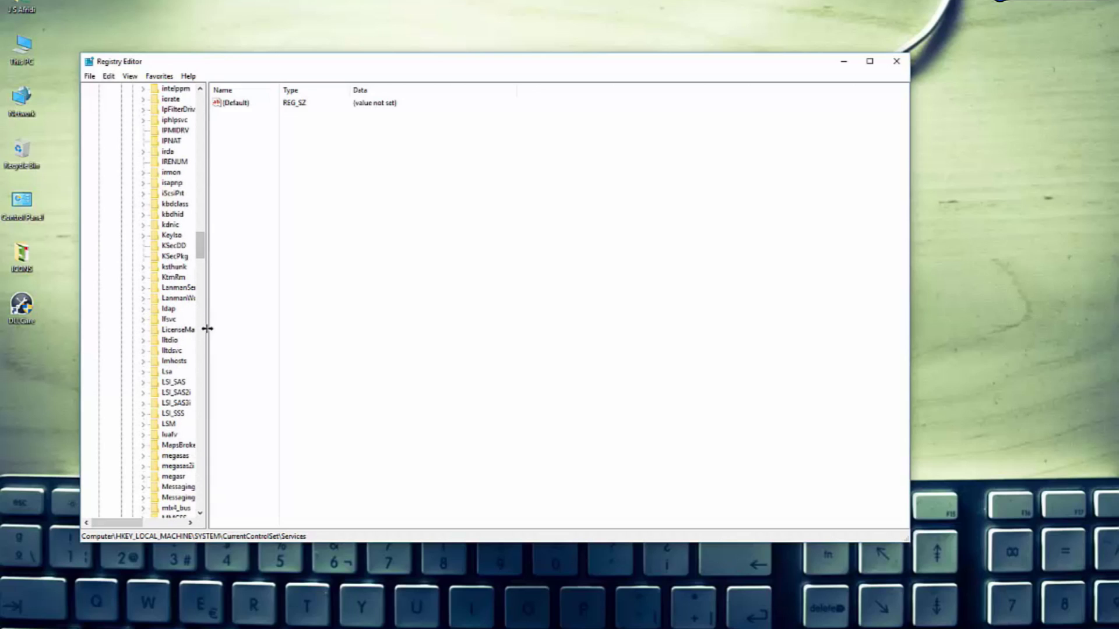
{"action": "left_click_drag", "start_coordinate": [207, 327], "coordinate": [272, 341]}
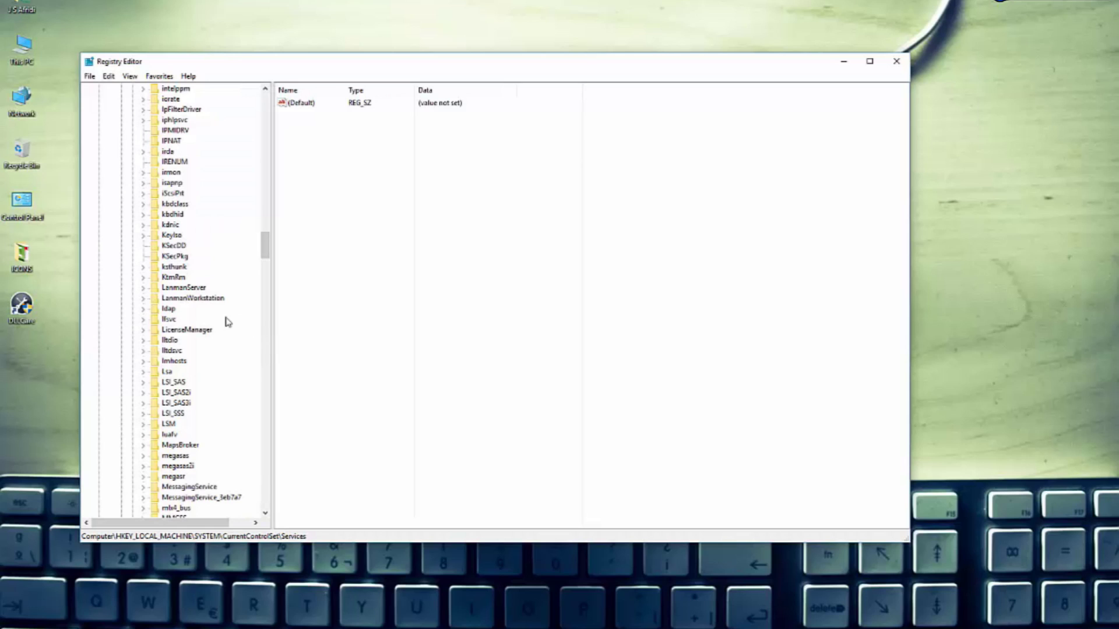
Expand LanmanWorkstation and select its Parameters key.
{"action": "left_click", "coordinate": [206, 299]}
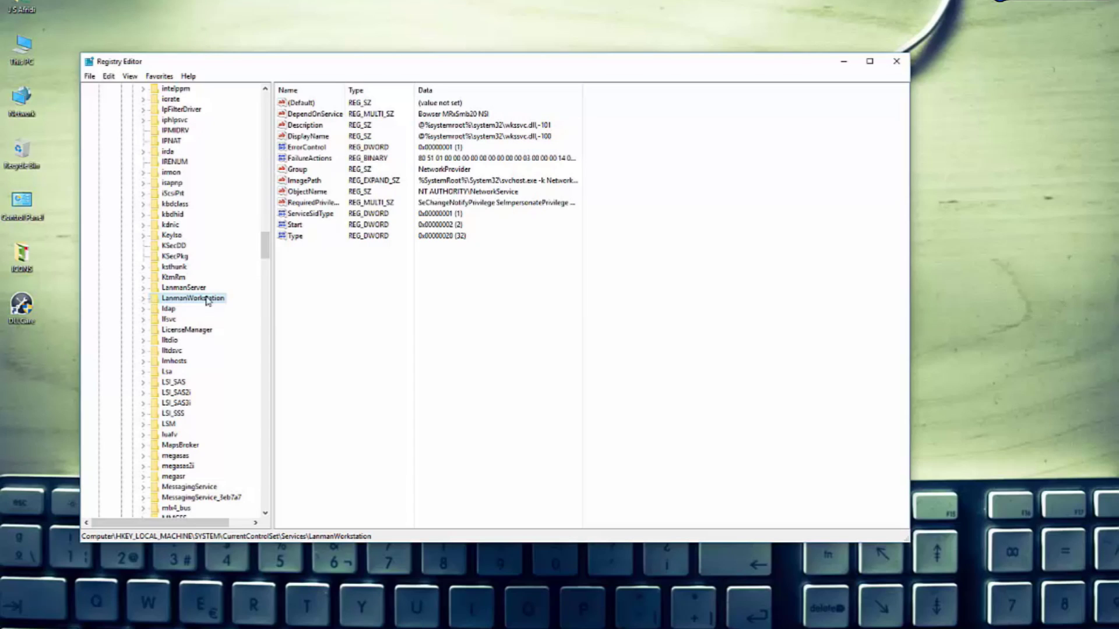
{"action": "double_click", "coordinate": [207, 299]}
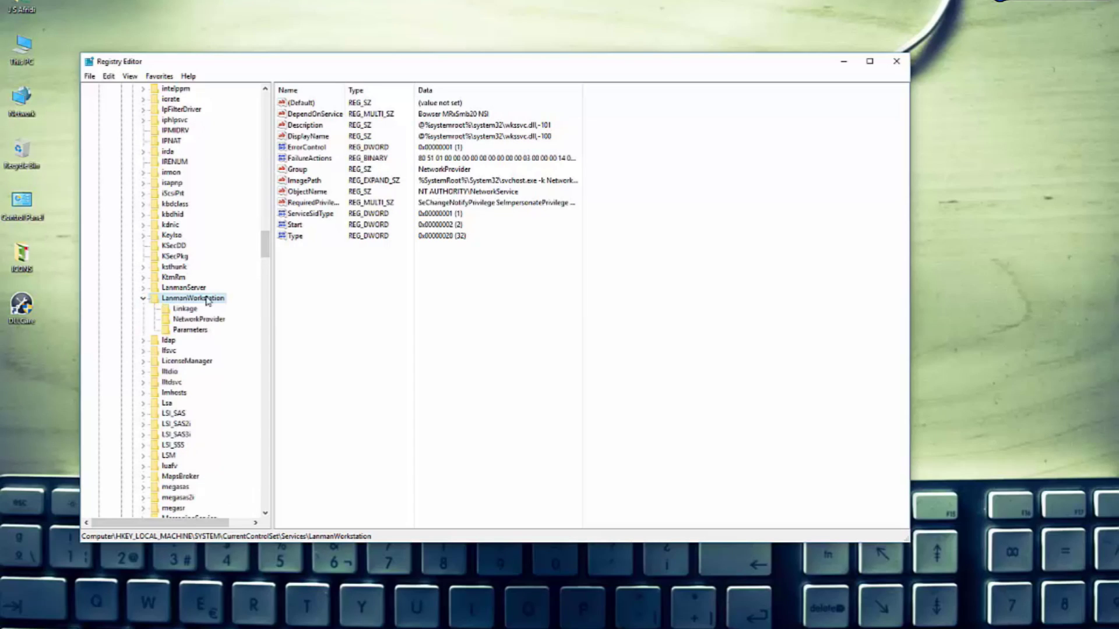
{"action": "left_click", "coordinate": [202, 331]}
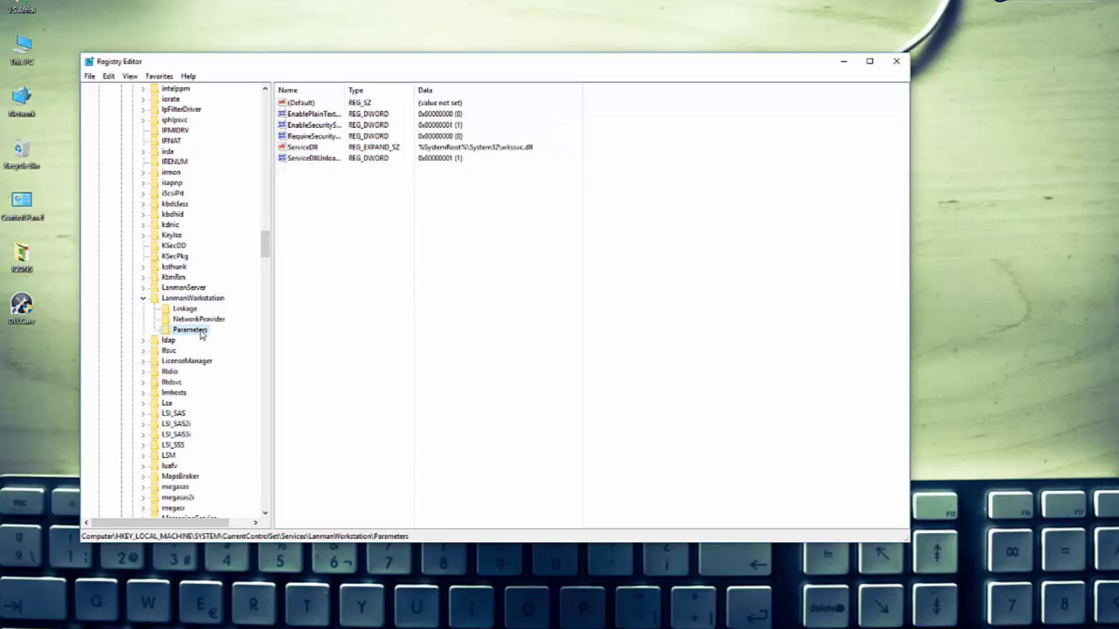
{"action": "right_click", "coordinate": [202, 332]}
Add a DWORD (32-bit) value named AllowInsecureGuestAuth under Parameters and open it for editing.
{"action": "mouse_move", "coordinate": [228, 351]}
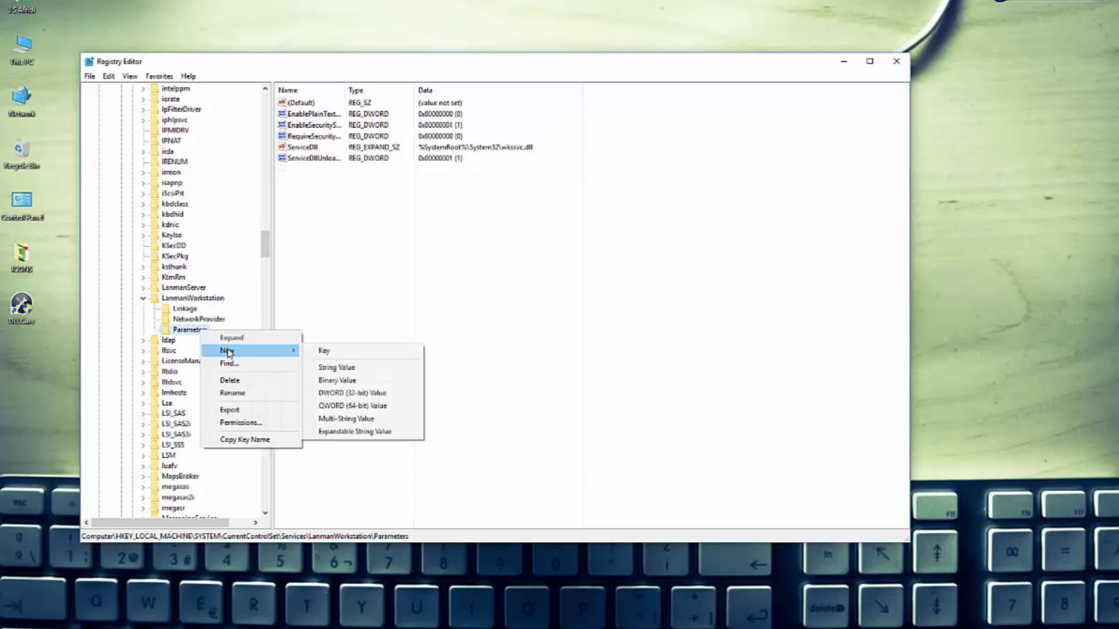
{"action": "left_click", "coordinate": [367, 396]}
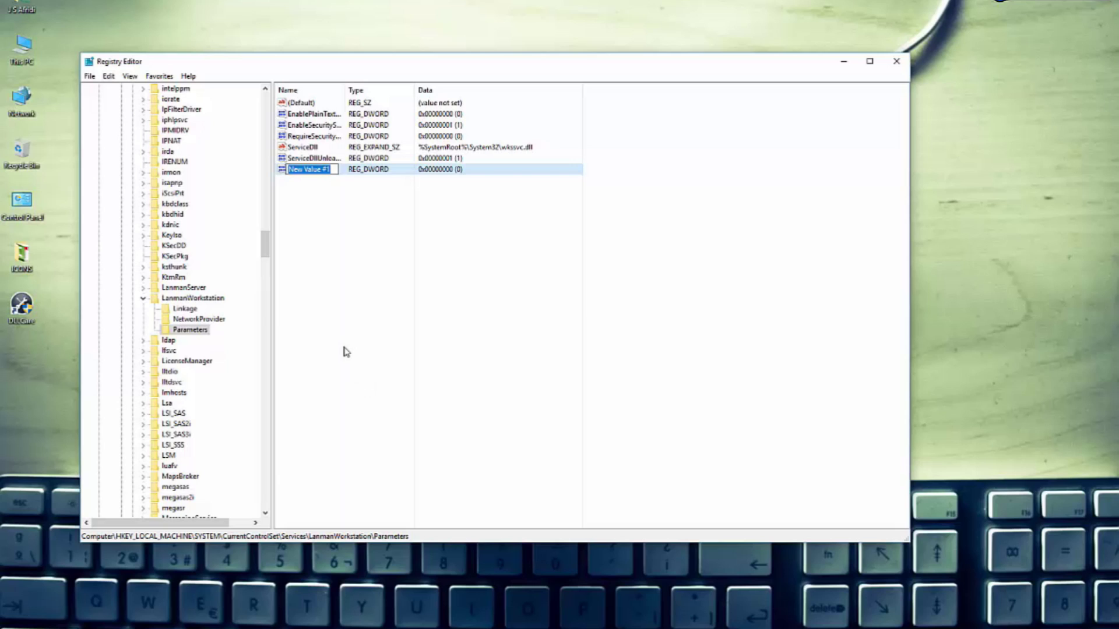
{"action": "type", "text": "AllowInsecureGuestA"}
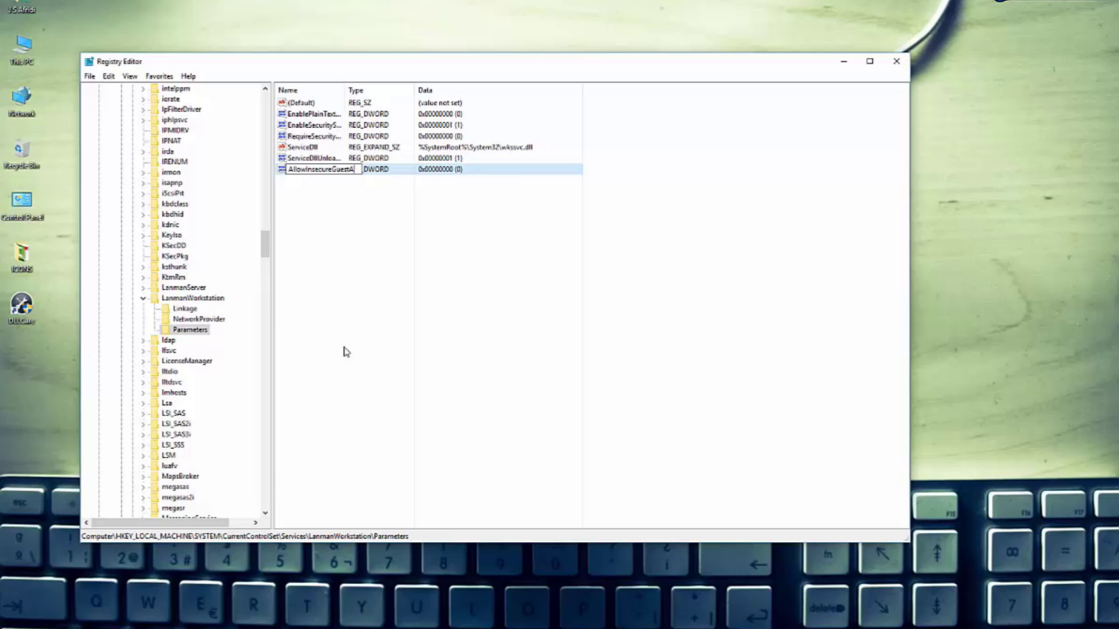
{"action": "type", "text": "uth"}
{"action": "key", "text": "Return"}
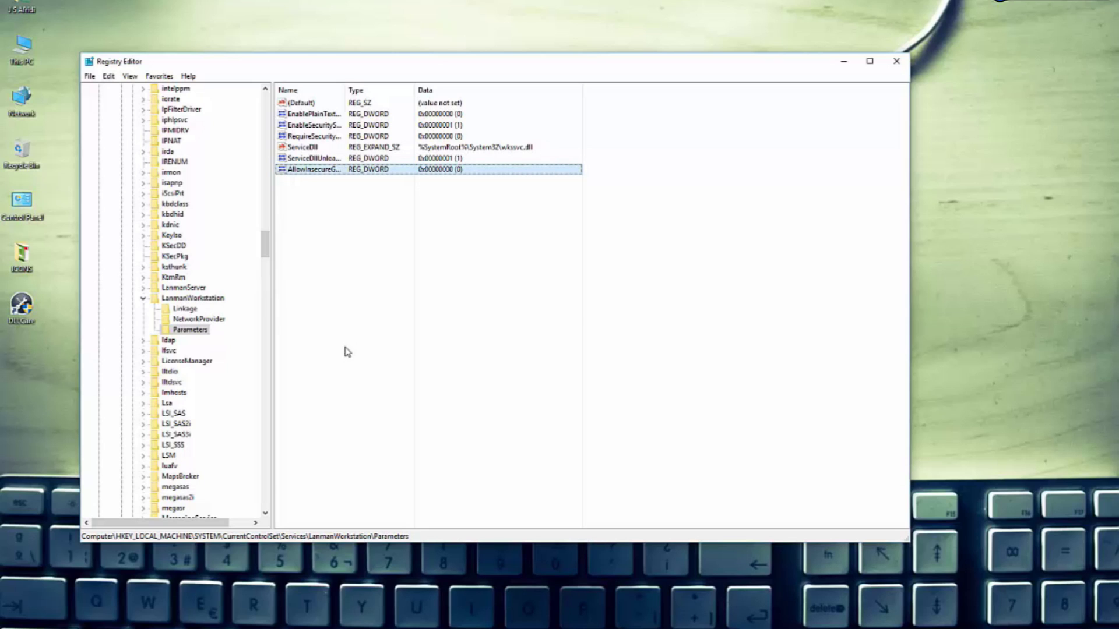
{"action": "double_click", "coordinate": [313, 170]}
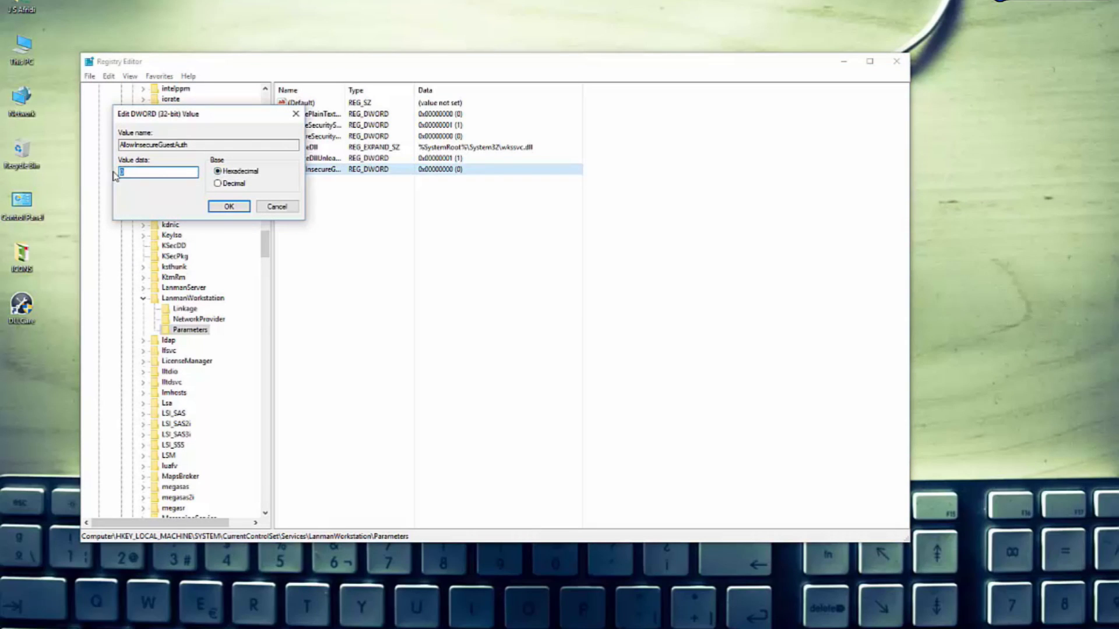
Set AllowInsecureGuestAuth's value data to 1 and close Registry Editor.
{"action": "type", "text": "1"}
{"action": "left_click", "coordinate": [227, 207]}
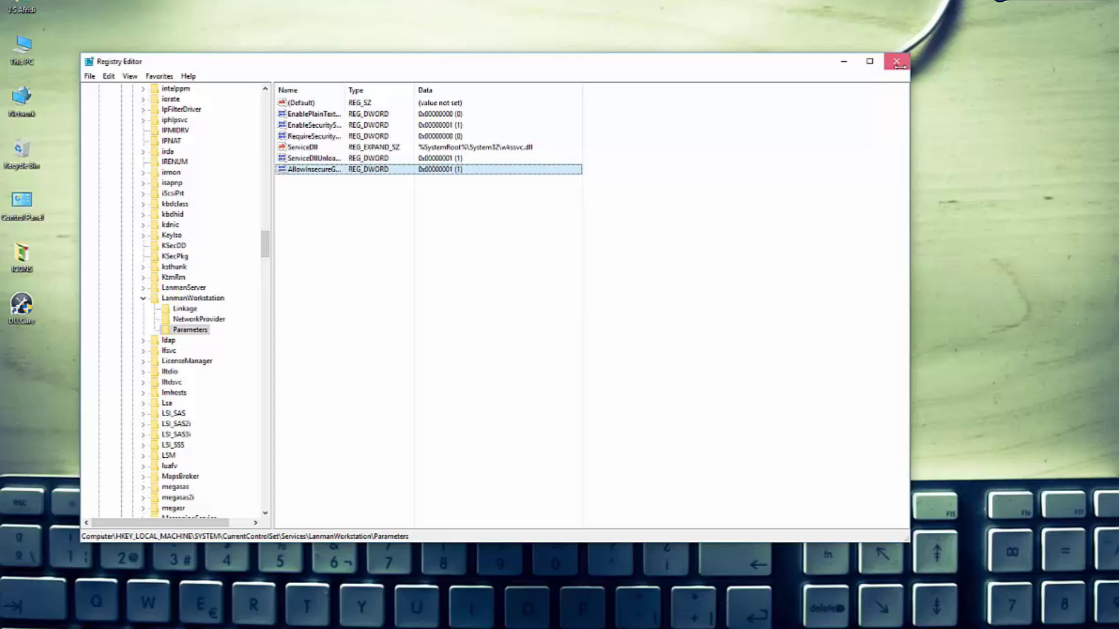
{"action": "left_click", "coordinate": [900, 66]}
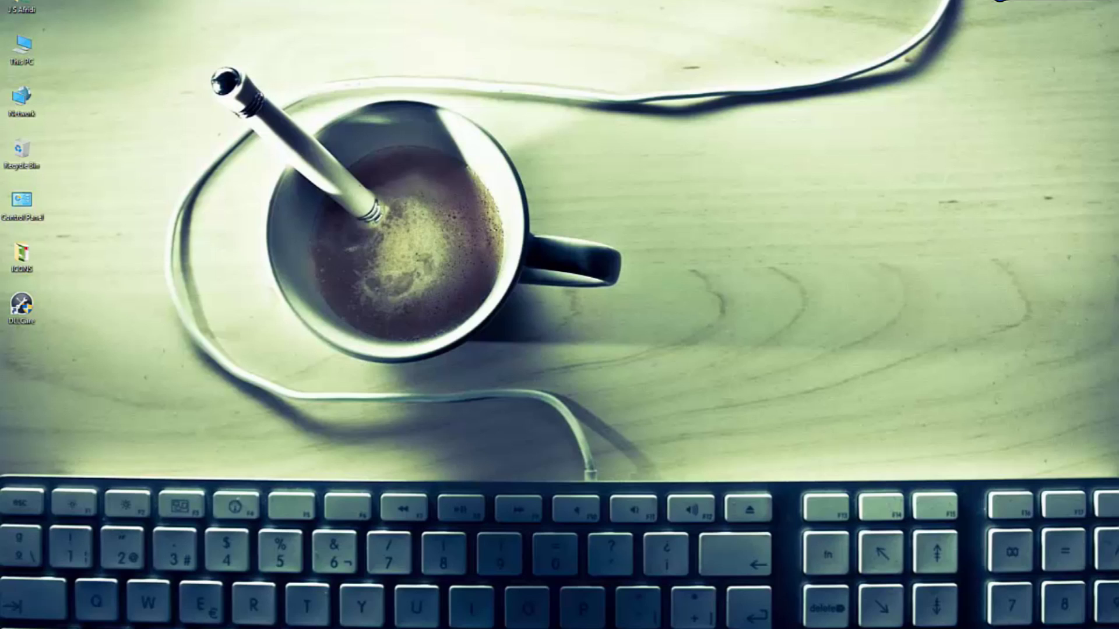
Restart Windows, then open the Network location listing ASAD-LAPTOP and DESKTOP-K3I6VRH.
{"action": "key", "text": "super"}
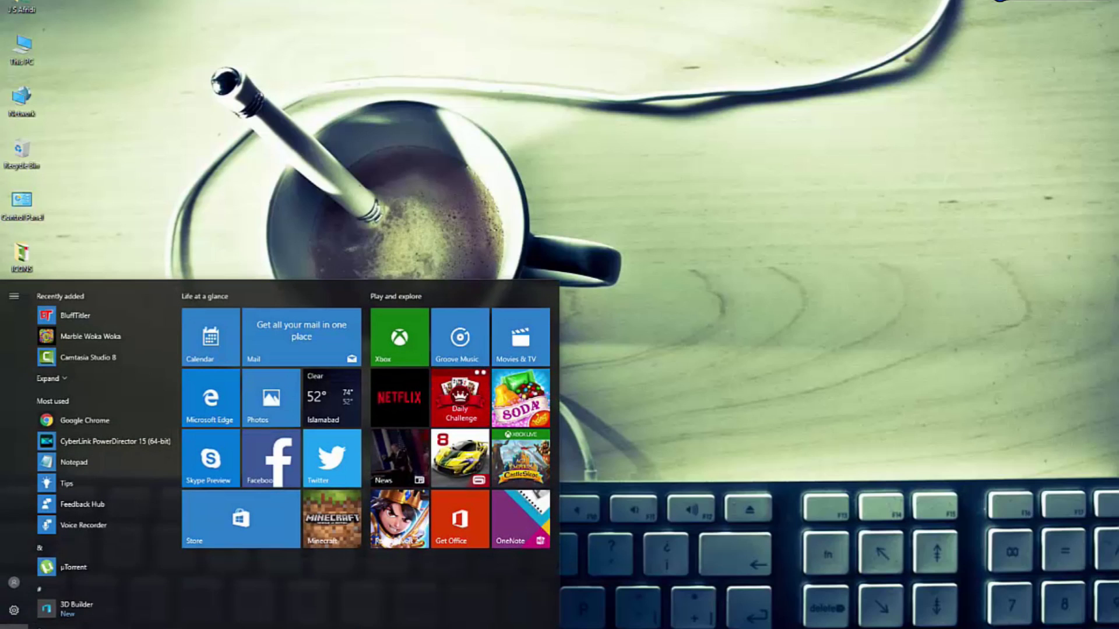
{"action": "left_click", "coordinate": [23, 626]}
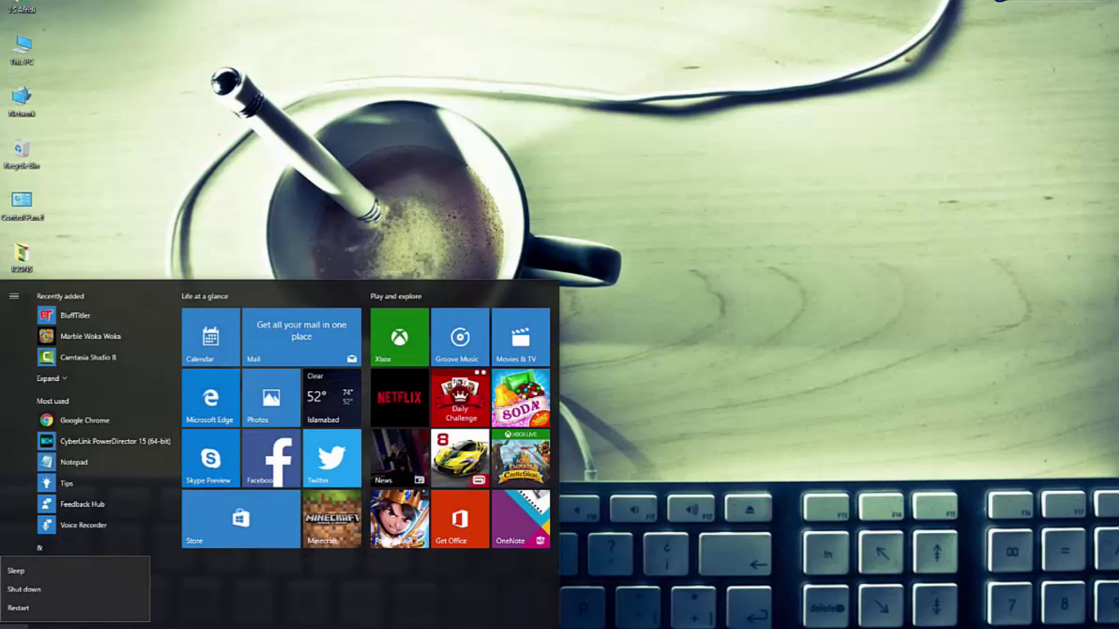
{"action": "left_click", "coordinate": [23, 609]}
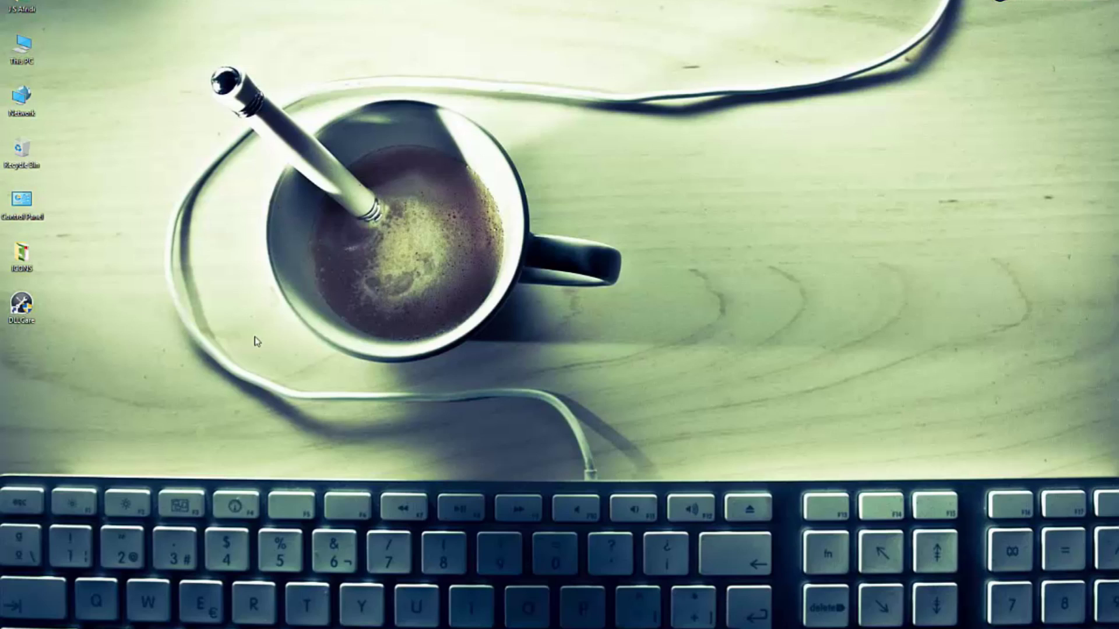
{"action": "double_click", "coordinate": [21, 99]}
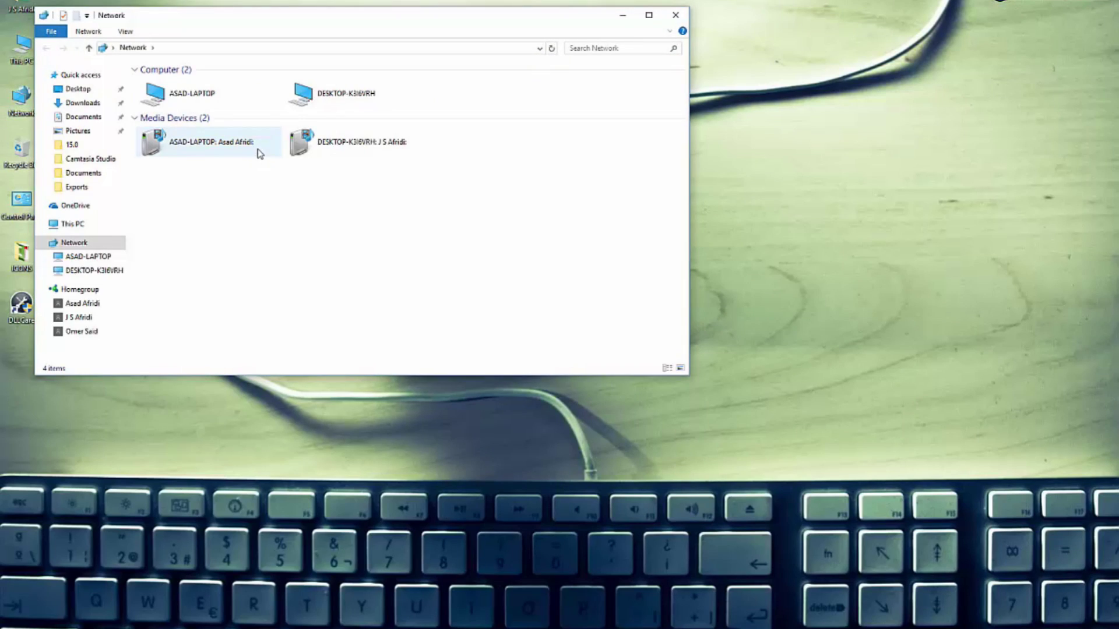
Open the Softwares share on ASAD-LAPTOP, now without a permission error.
{"action": "double_click", "coordinate": [213, 92]}
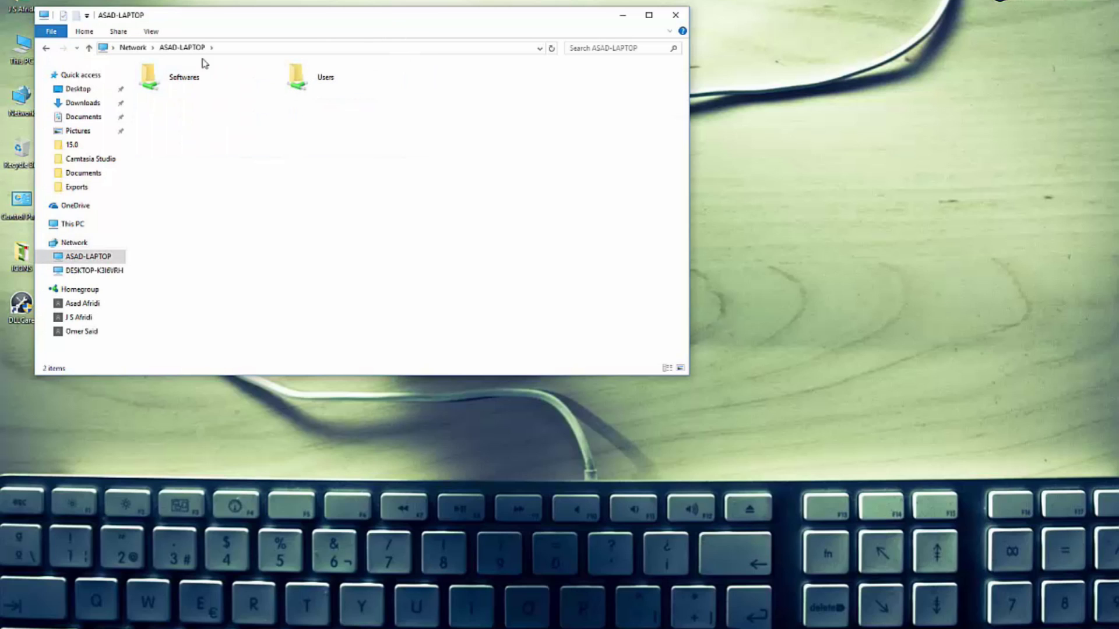
{"action": "double_click", "coordinate": [195, 78]}
{"action": "scroll", "coordinate": [197, 93], "scroll_direction": "down", "scroll_amount": 3}
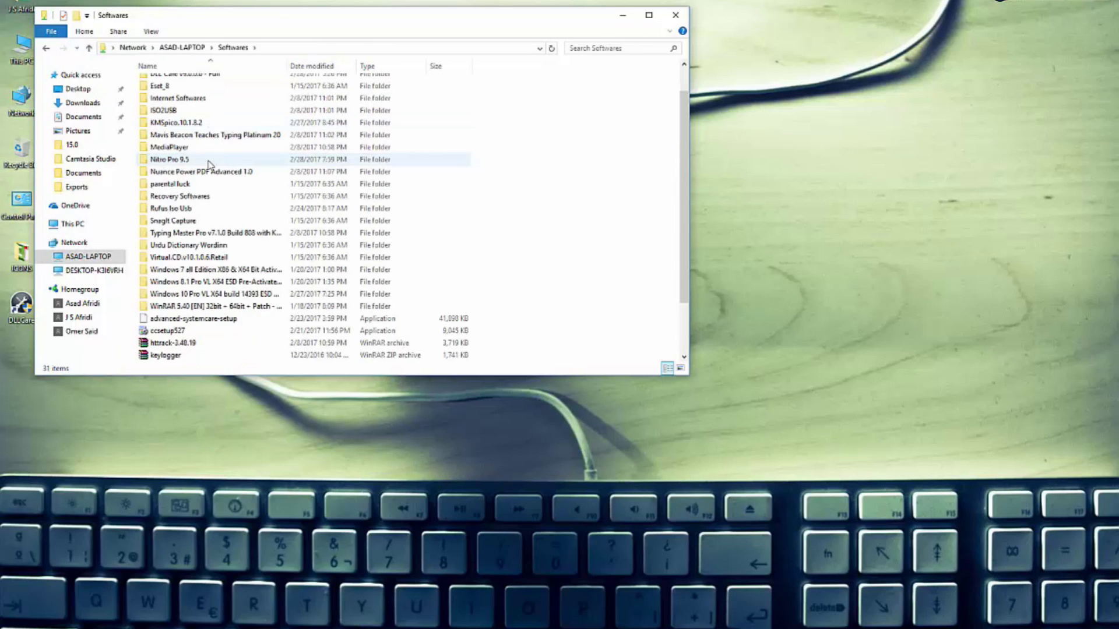
{"action": "scroll", "coordinate": [158, 145], "scroll_direction": "up", "scroll_amount": 3}
Browse the ISO2USB, DLL Care, Mavis Beacon and parental luck subfolders, ending in Rufus Iso Usb.
{"action": "double_click", "coordinate": [159, 145]}
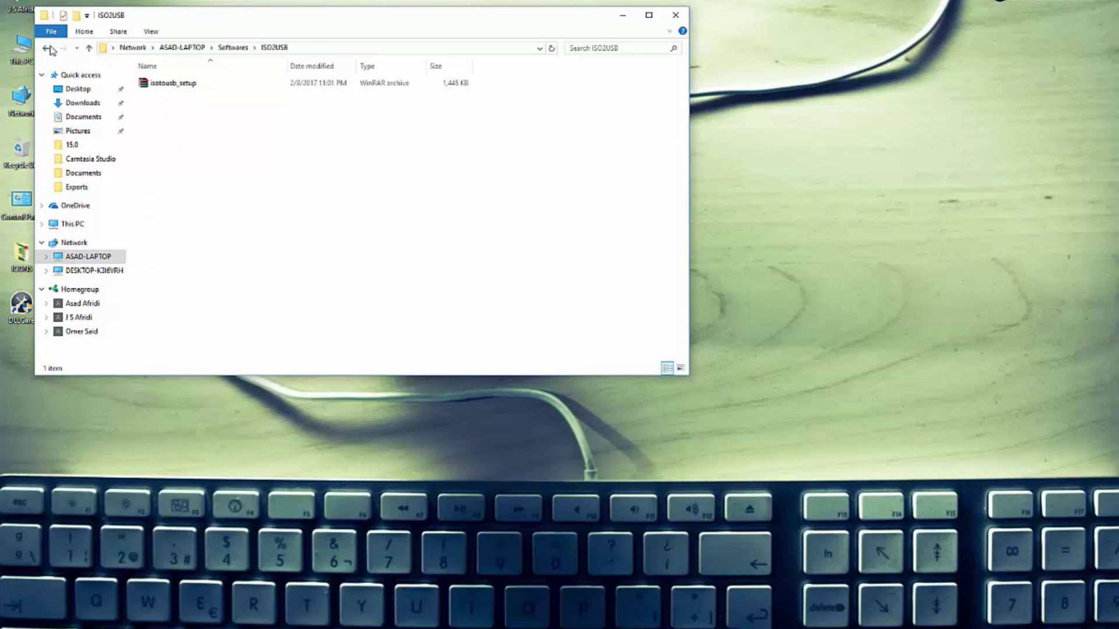
{"action": "key", "text": "alt+Left"}
{"action": "left_click", "coordinate": [179, 109]}
{"action": "double_click", "coordinate": [178, 111]}
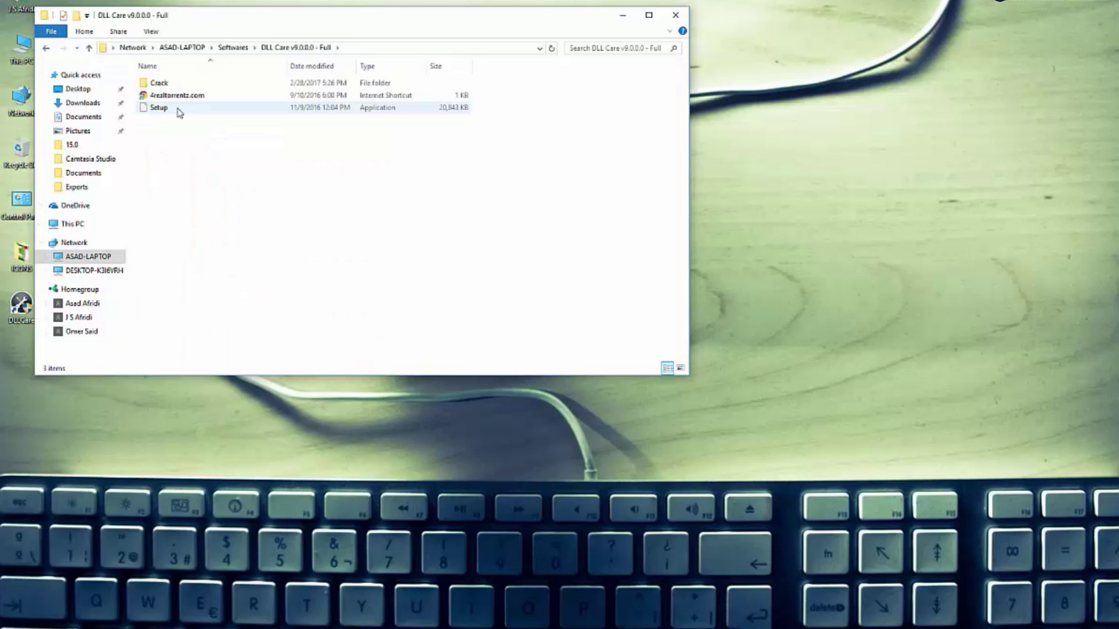
{"action": "left_click", "coordinate": [46, 47]}
{"action": "left_click", "coordinate": [162, 169]}
{"action": "double_click", "coordinate": [162, 169]}
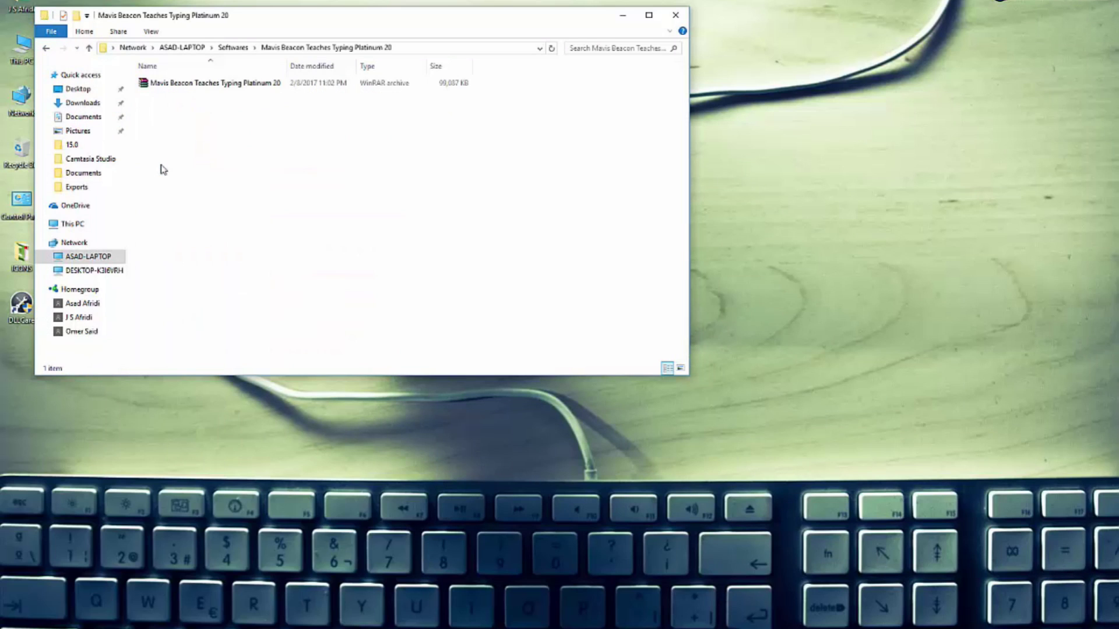
{"action": "left_click", "coordinate": [46, 49]}
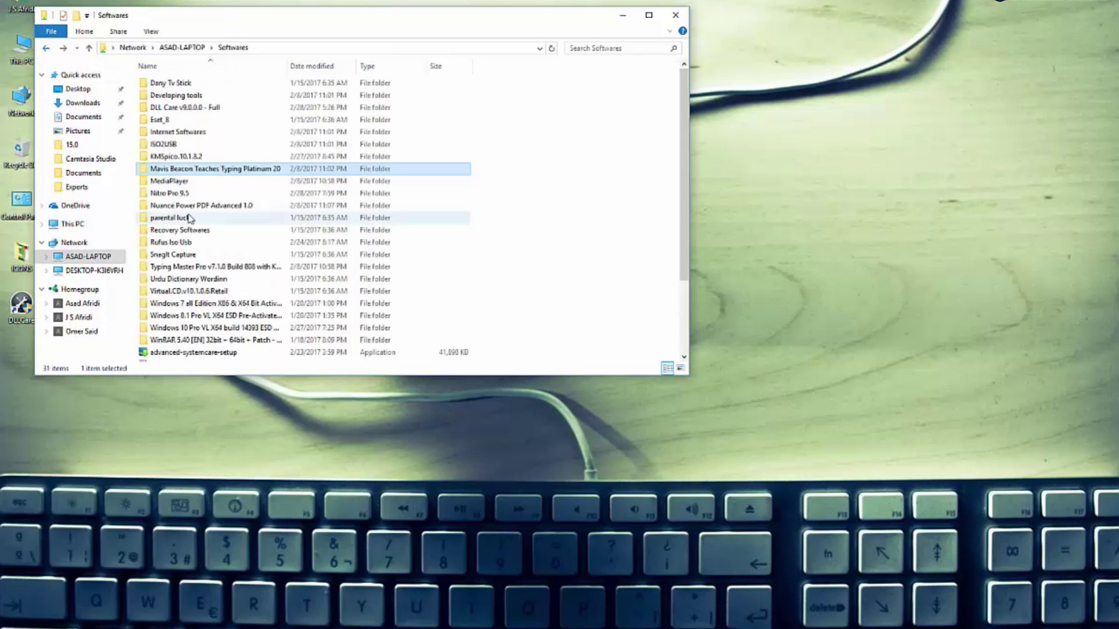
{"action": "double_click", "coordinate": [189, 220]}
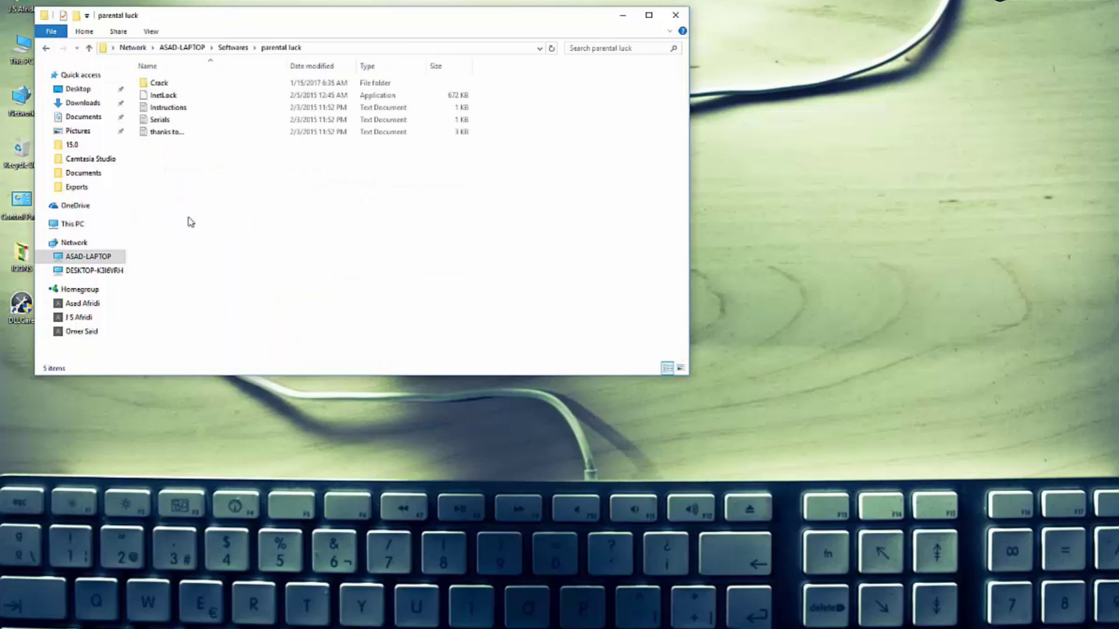
{"action": "left_click", "coordinate": [43, 51]}
{"action": "double_click", "coordinate": [183, 245]}
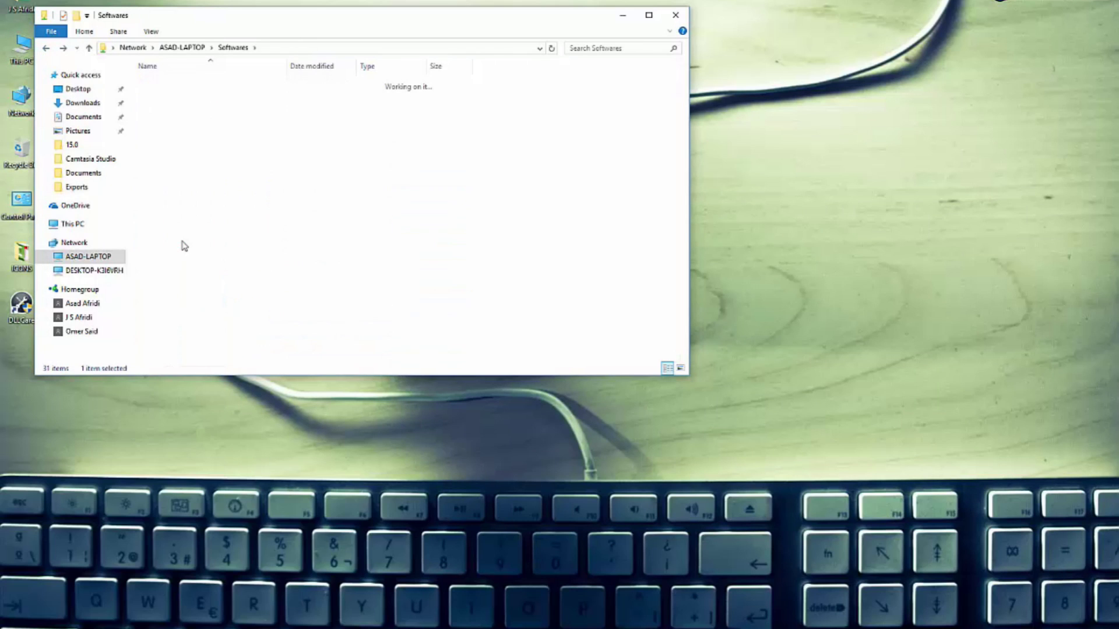